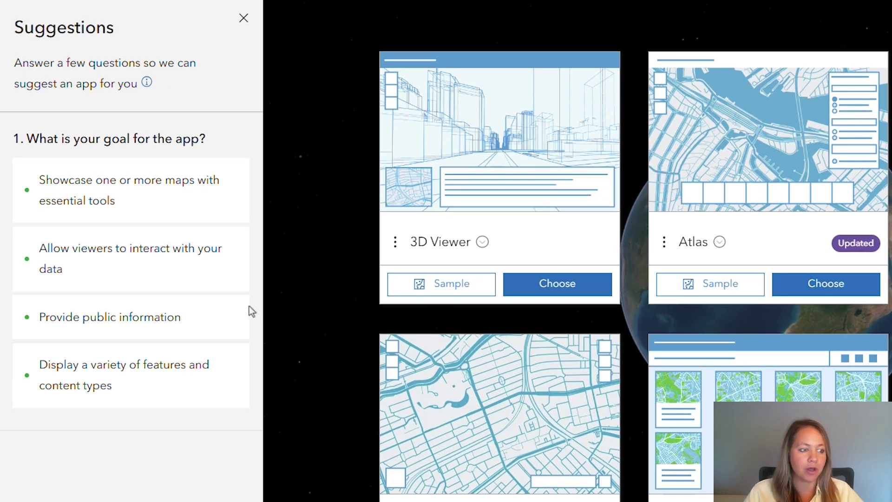
Step: Answer the suggestion questions with Provide public information, Proximity to a feature, and Point or lines
{"action": "left_click", "coordinate": [217, 317]}
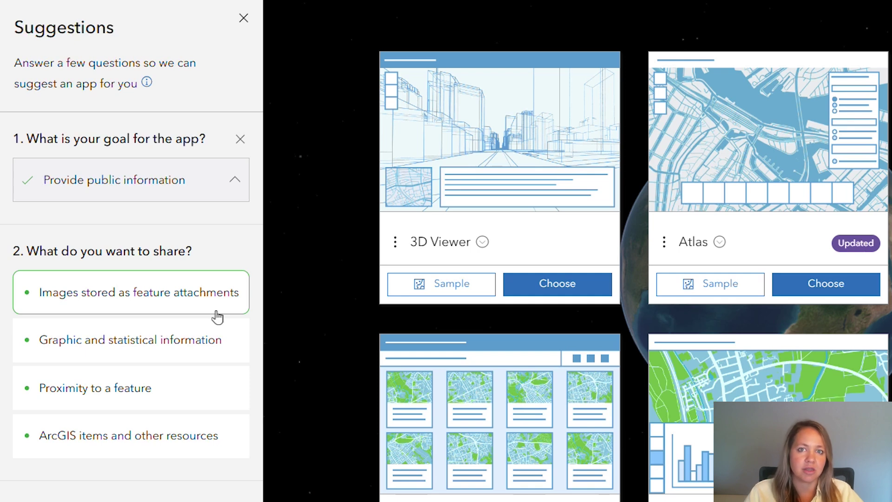
{"action": "left_click", "coordinate": [209, 385]}
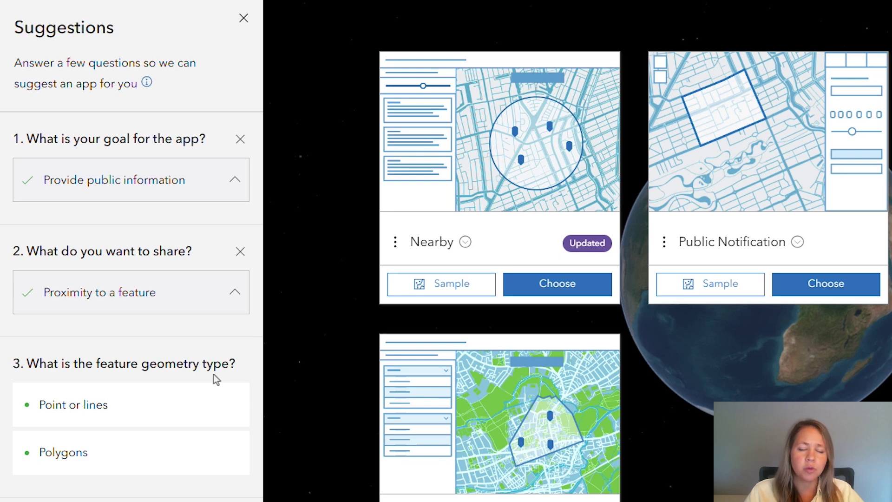
{"action": "left_click", "coordinate": [201, 405]}
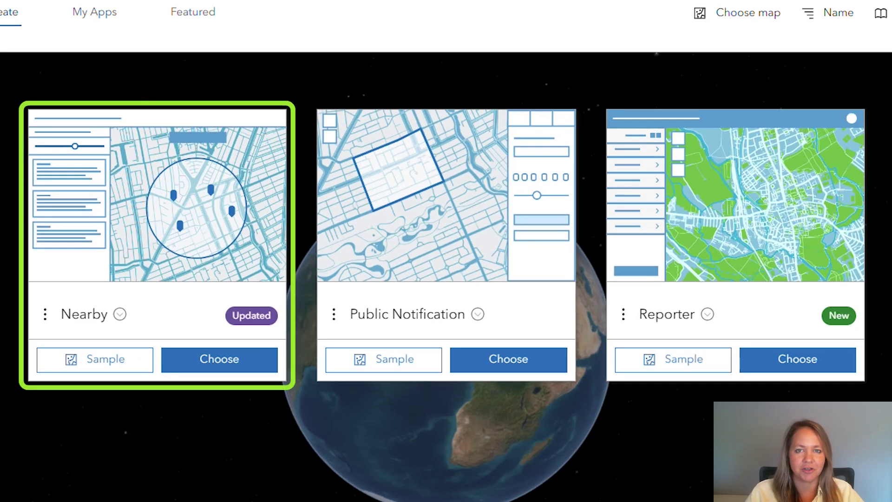
Step: Start a Nearby app titled 'Rocky Mountain National Park Volunteer App.'
{"action": "left_click", "coordinate": [201, 371]}
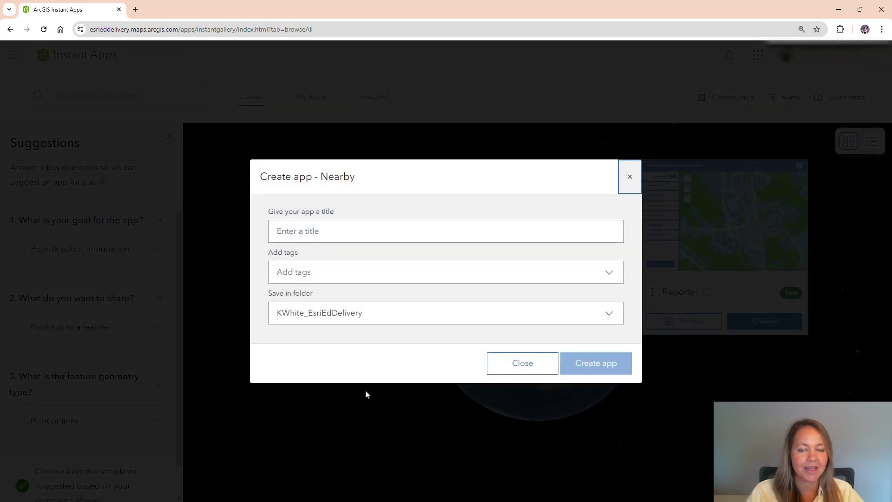
{"action": "left_click", "coordinate": [314, 230]}
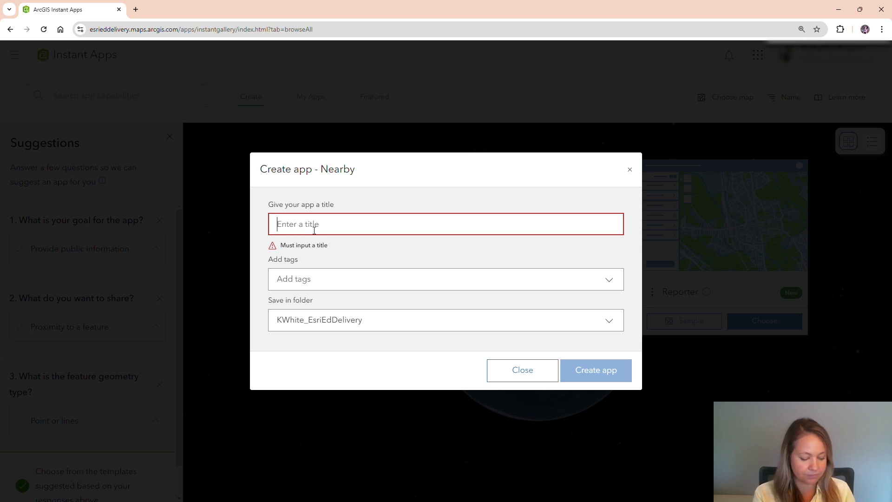
{"action": "type", "text": "Rocky Mo"}
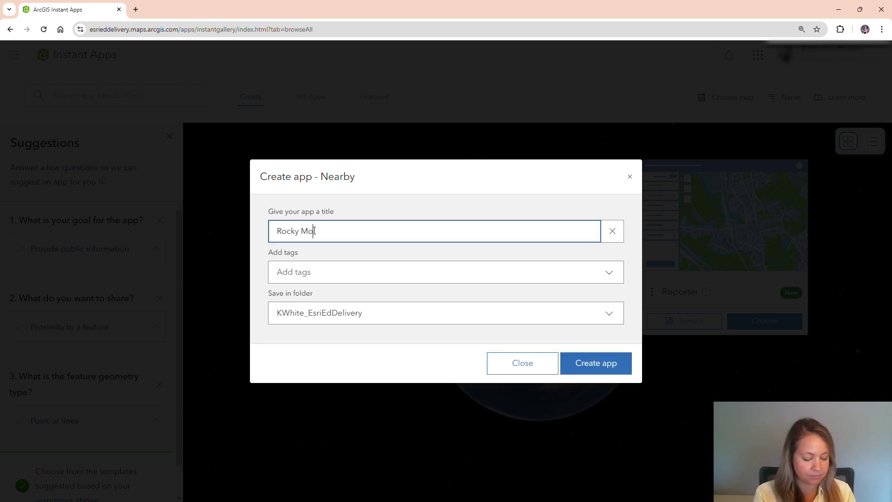
{"action": "type", "text": "untain Na"}
{"action": "type", "text": "tional Park "}
{"action": "type", "text": "Volunteer"}
{"action": "type", "text": "s"}
{"action": "key", "text": "BackSpace"}
{"action": "type", "text": "App."}
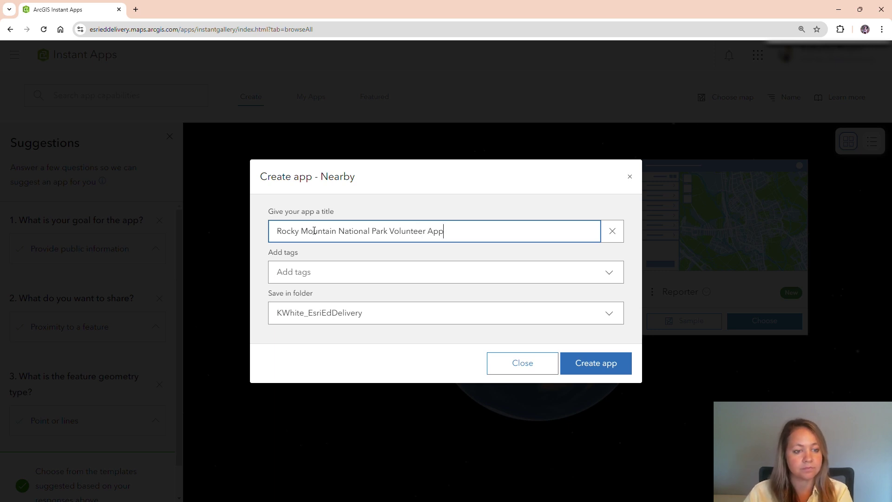
Step: Tag the app Rocky Mountain National Park and create it
{"action": "left_click", "coordinate": [303, 271]}
{"action": "type", "text": "Rock"}
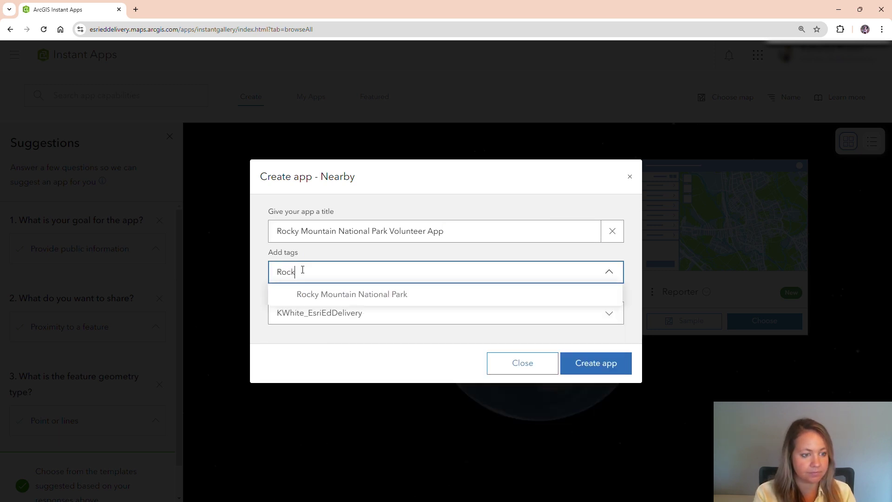
{"action": "key", "text": "Return"}
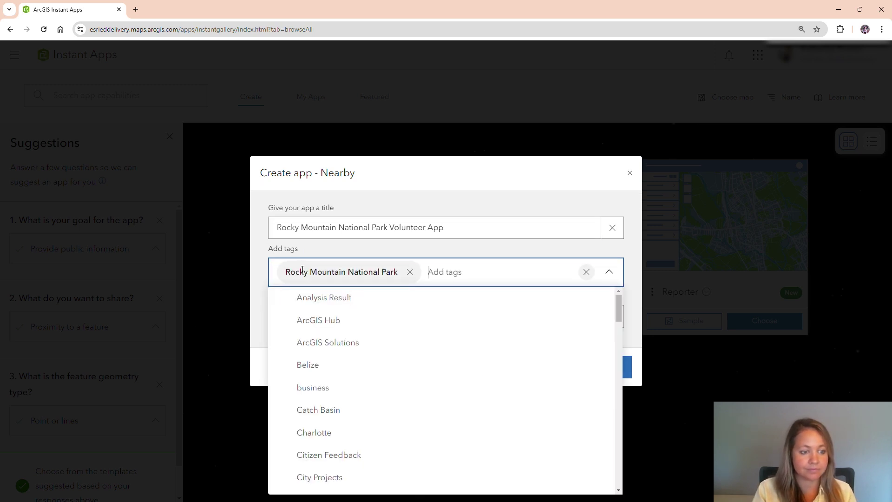
{"action": "left_click", "coordinate": [372, 252]}
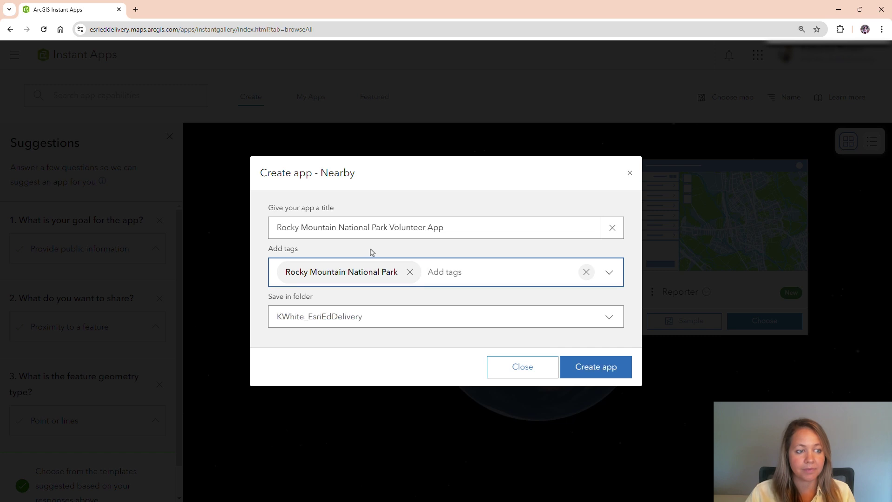
{"action": "left_click", "coordinate": [569, 364]}
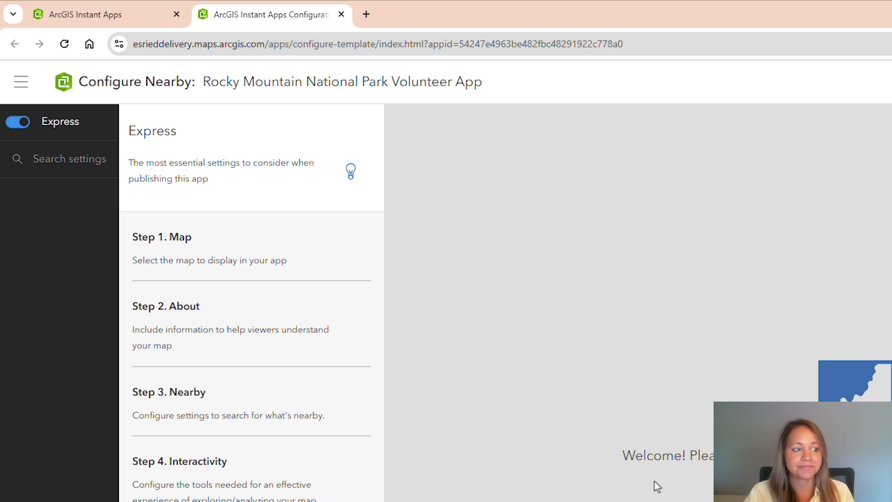
Step: Use 'Web Map for Rocky Mountain Park Volunteers' as the app's map
{"action": "left_click", "coordinate": [263, 268]}
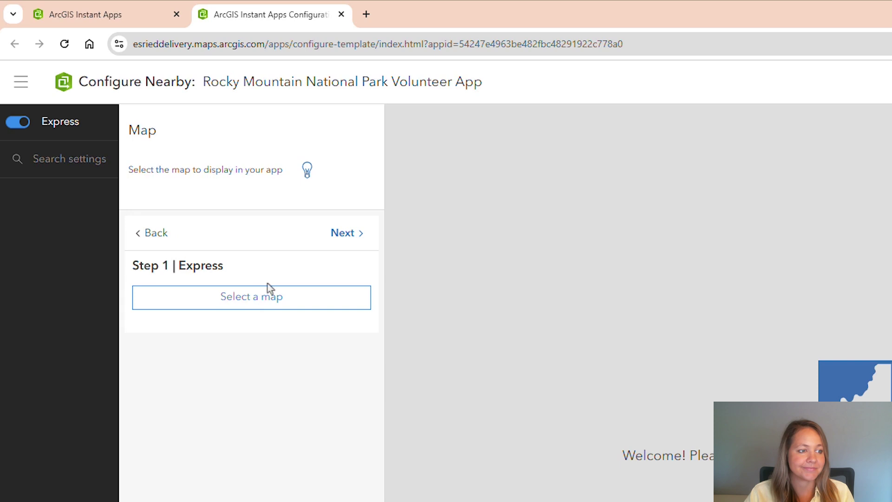
{"action": "left_click", "coordinate": [269, 302]}
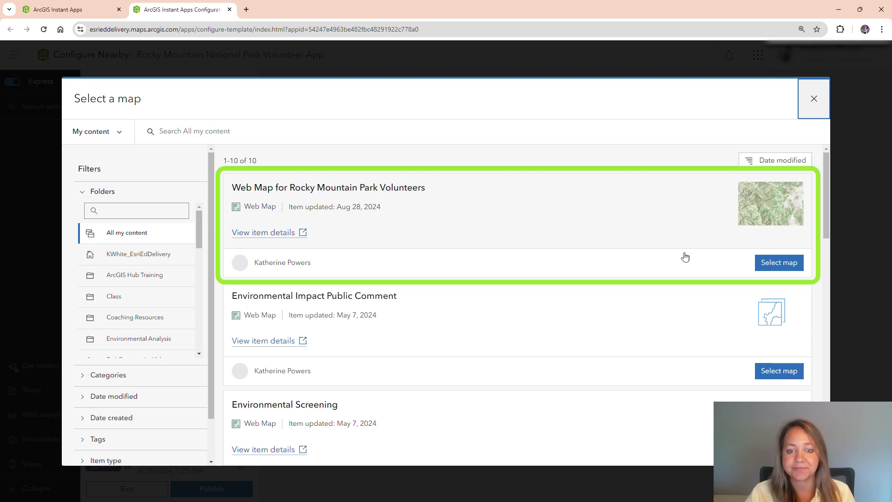
{"action": "left_click", "coordinate": [769, 261]}
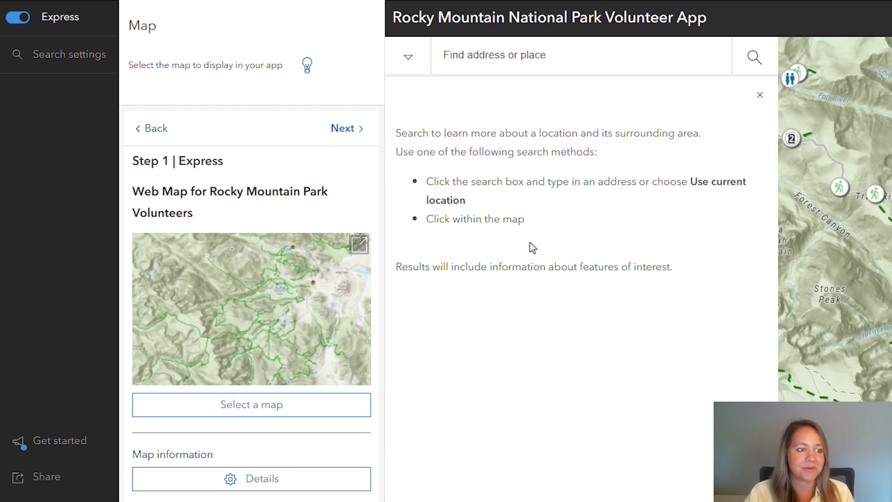
Step: Set the introduction title to the suggested volunteer welcome text, then proceed to Nearby settings
{"action": "left_click", "coordinate": [348, 139]}
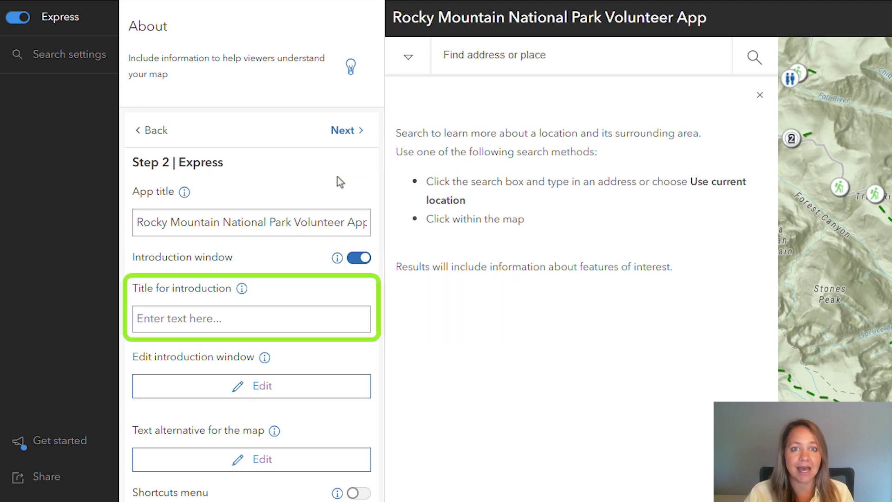
{"action": "left_click", "coordinate": [268, 314]}
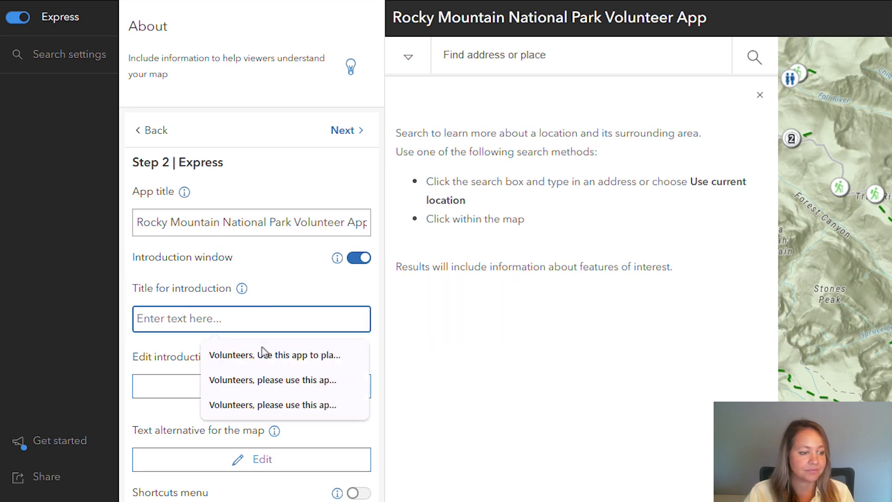
{"action": "left_click", "coordinate": [262, 381]}
{"action": "left_click", "coordinate": [261, 379]}
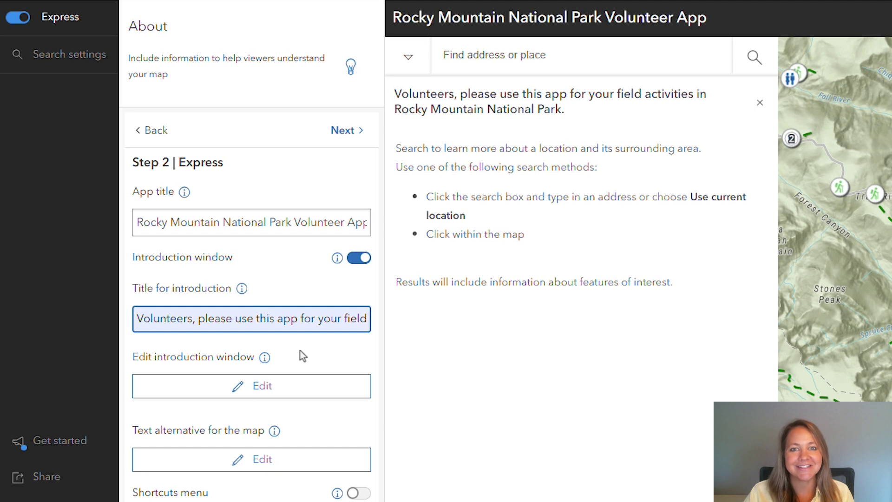
{"action": "left_click", "coordinate": [338, 133]}
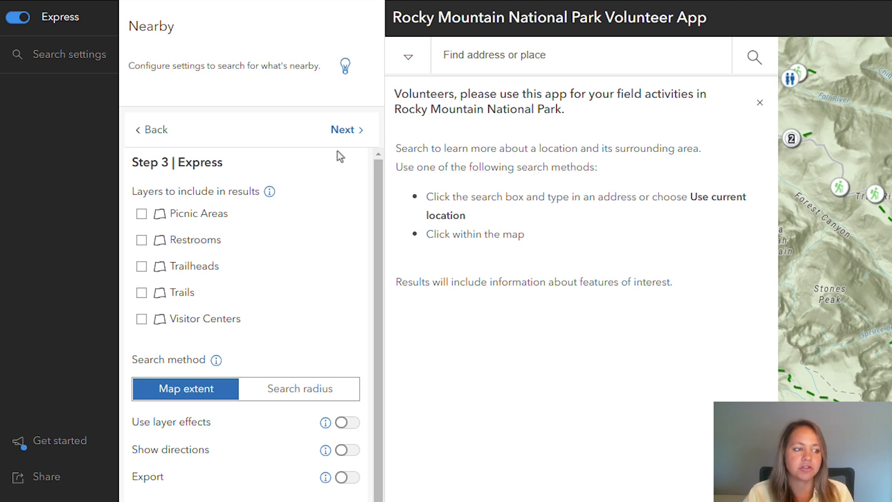
Step: Include Picnic Areas, Restrooms, Trailheads, Trails and Visitor Centers in results, with layer effects on
{"action": "left_click", "coordinate": [142, 216]}
{"action": "left_click", "coordinate": [142, 241]}
{"action": "left_click", "coordinate": [142, 267]}
{"action": "left_click", "coordinate": [141, 293]}
{"action": "left_click", "coordinate": [142, 320]}
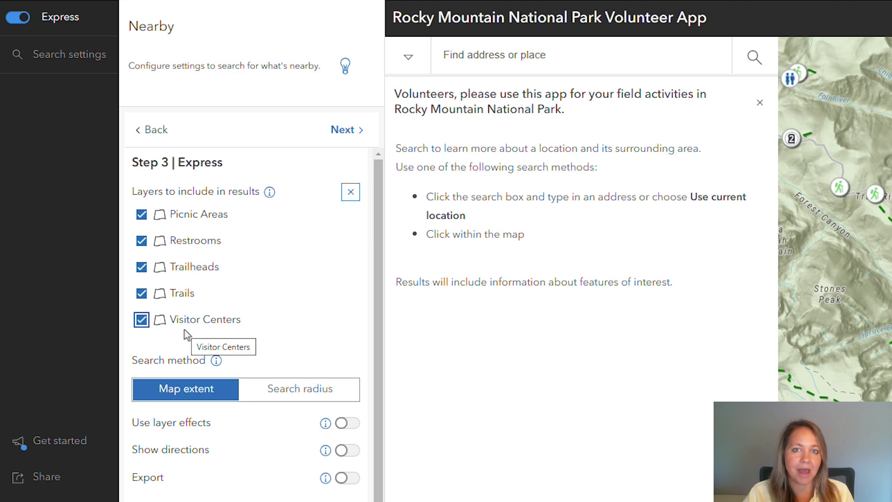
{"action": "scroll", "coordinate": [375, 275], "scroll_direction": "down", "scroll_amount": 1}
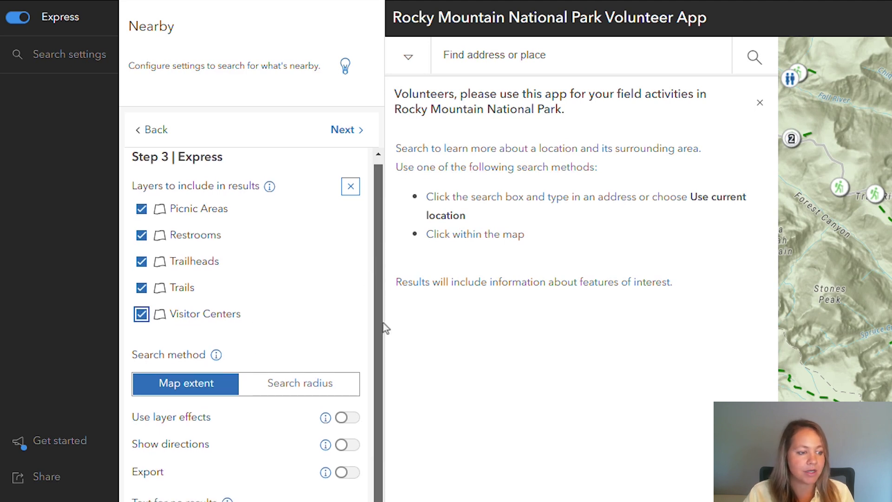
{"action": "left_click", "coordinate": [348, 417]}
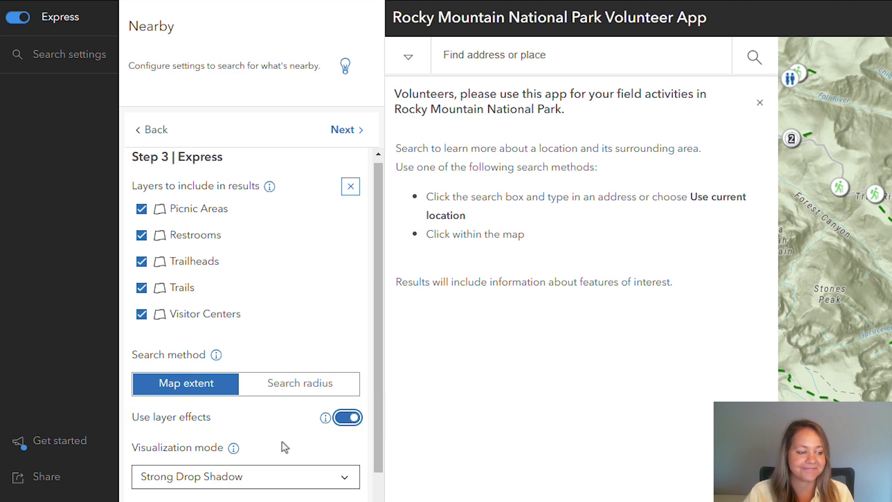
Step: Search within a radius, maximum distance 1 and default distance 0.5
{"action": "left_click", "coordinate": [281, 392]}
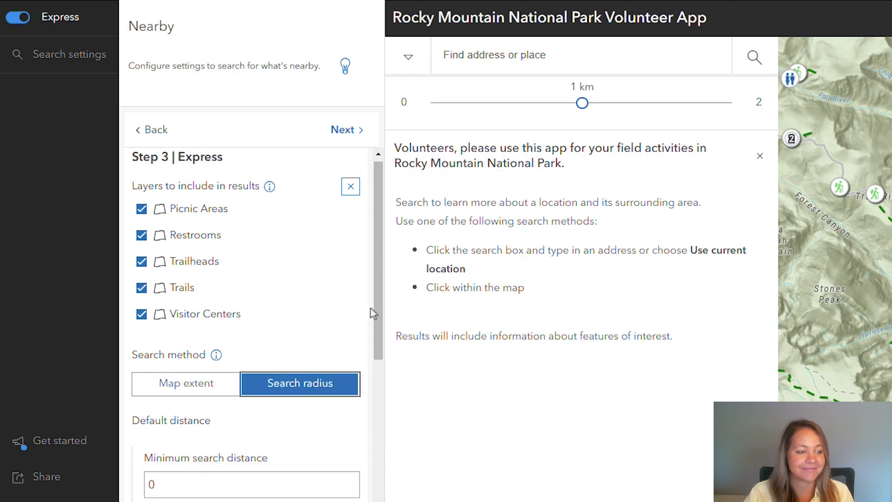
{"action": "left_click_drag", "start_coordinate": [379, 304], "coordinate": [383, 414]}
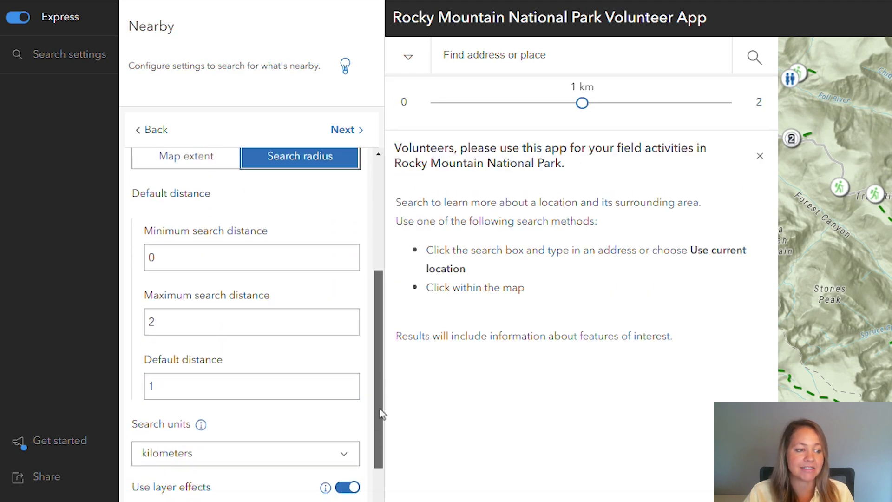
{"action": "left_click", "coordinate": [263, 327]}
{"action": "left_click", "coordinate": [350, 328]}
{"action": "left_click", "coordinate": [254, 381]}
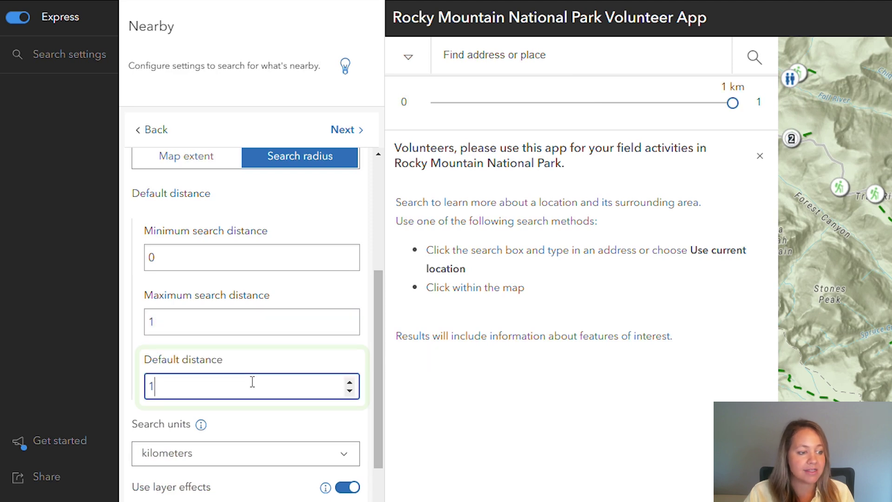
{"action": "key", "text": "BackSpace"}
{"action": "type", "text": "0.5"}
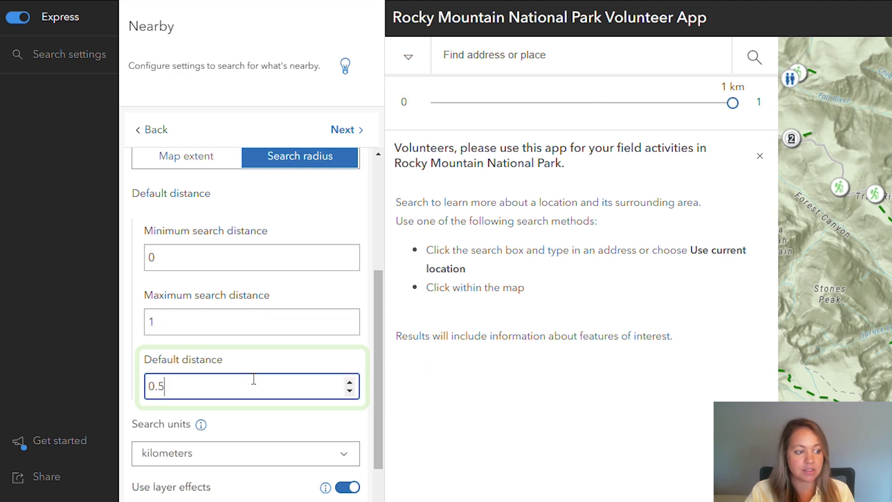
Step: Set the search units to miles and continue to Interactivity
{"action": "scroll", "coordinate": [255, 380], "scroll_direction": "down", "scroll_amount": 3}
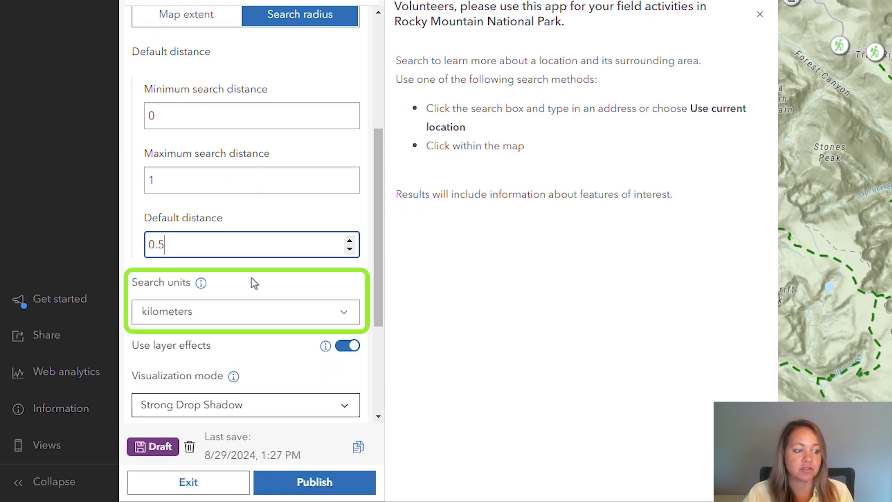
{"action": "left_click", "coordinate": [244, 316]}
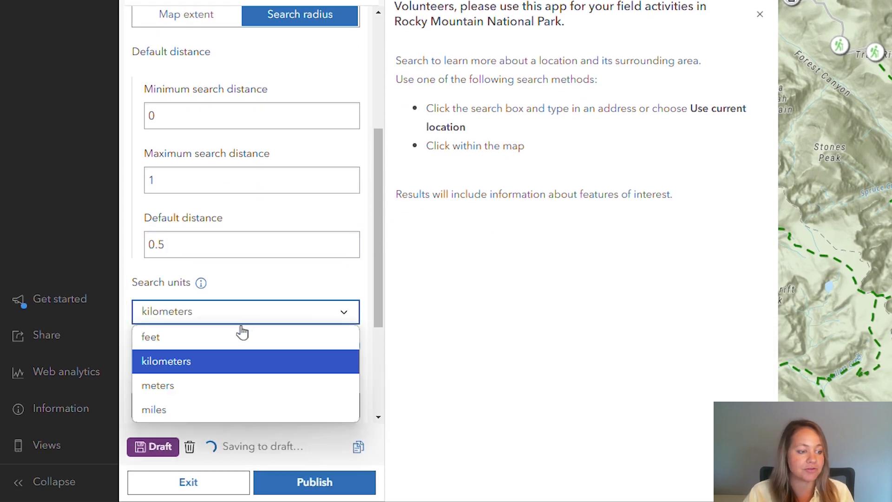
{"action": "left_click", "coordinate": [206, 413]}
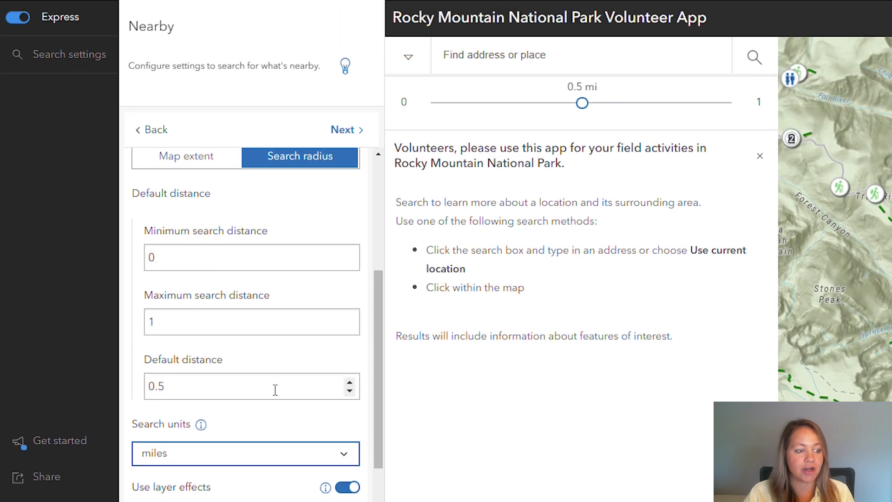
{"action": "left_click", "coordinate": [339, 132]}
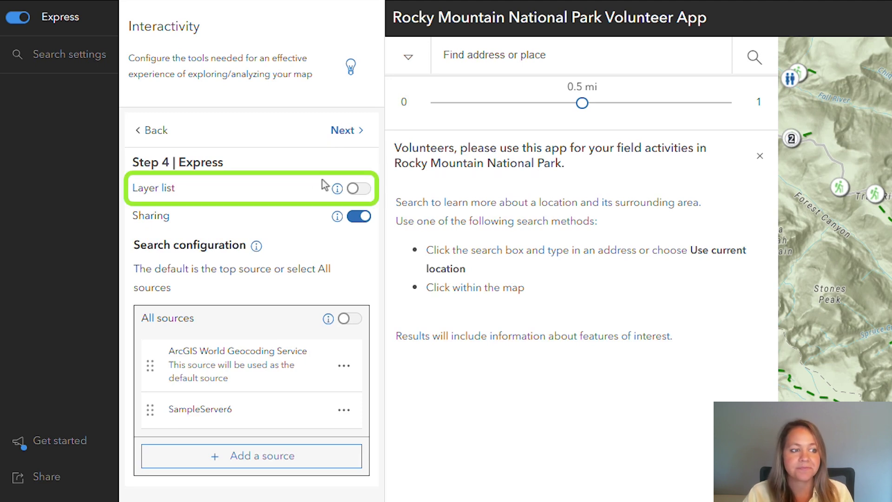
Step: Turn on the layer list and apply the Forest preset theme
{"action": "left_click", "coordinate": [357, 191]}
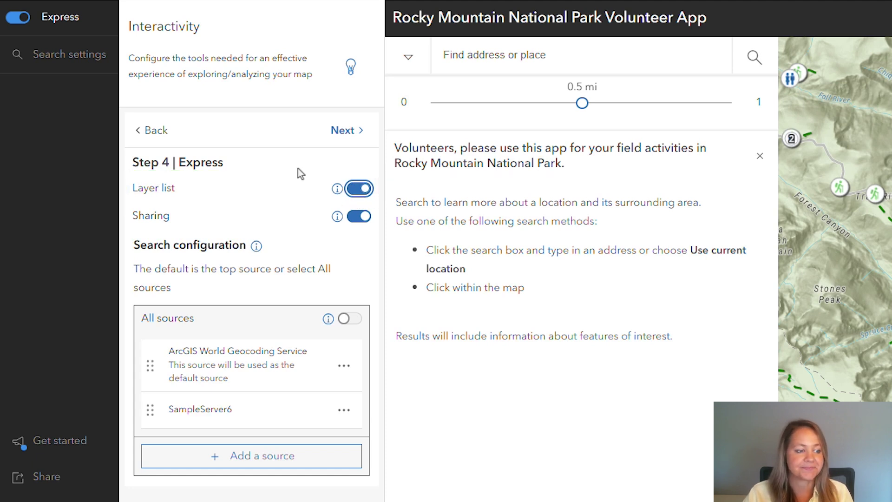
{"action": "left_click", "coordinate": [339, 132]}
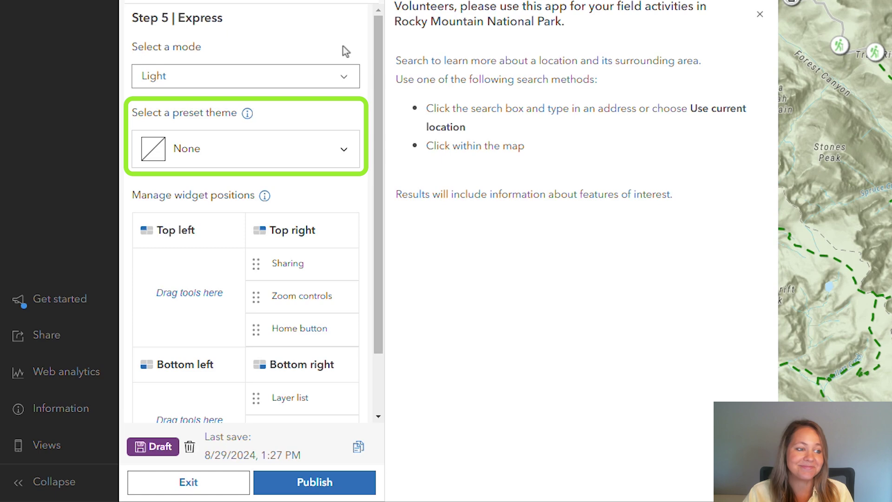
{"action": "left_click_drag", "start_coordinate": [378, 78], "coordinate": [380, 123]}
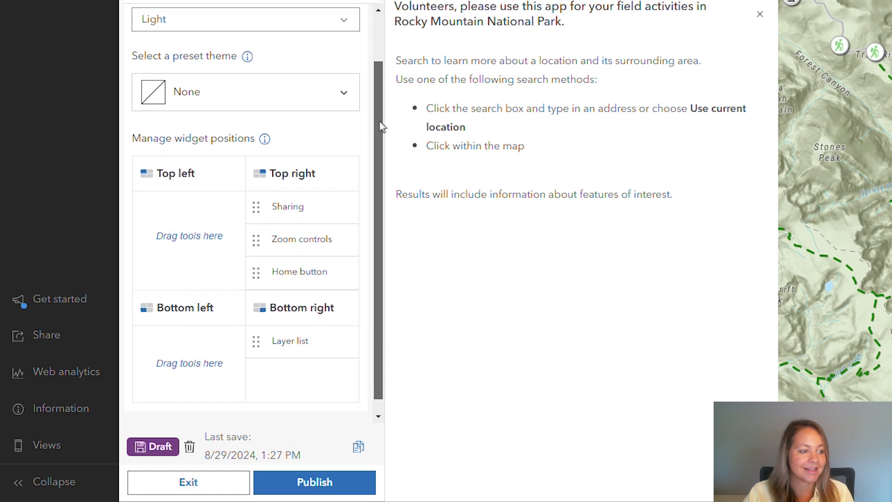
{"action": "left_click", "coordinate": [336, 102]}
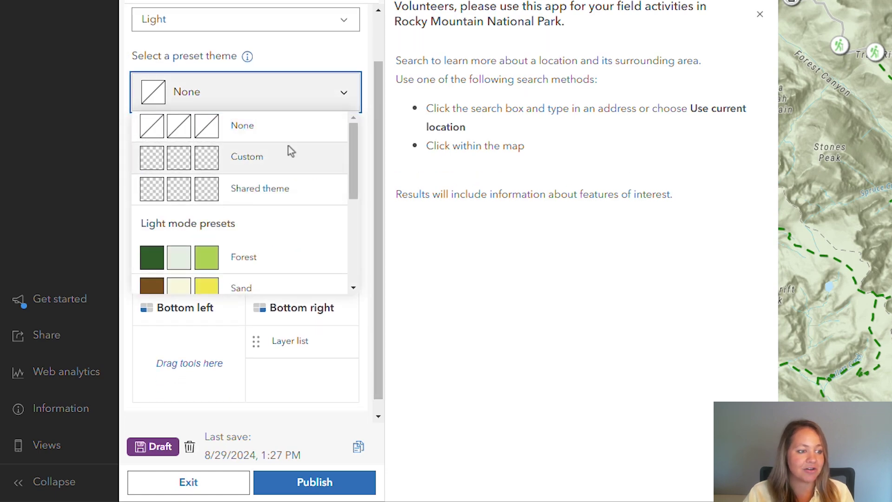
{"action": "left_click", "coordinate": [257, 257]}
Step: Move Layer list into the Top right widget group
{"action": "left_click_drag", "start_coordinate": [376, 134], "coordinate": [377, 180]}
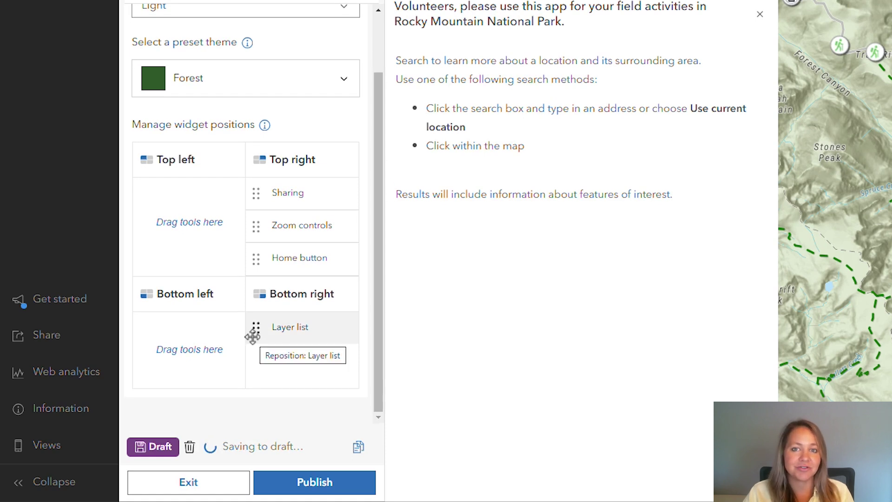
{"action": "left_click_drag", "start_coordinate": [252, 336], "coordinate": [258, 300]}
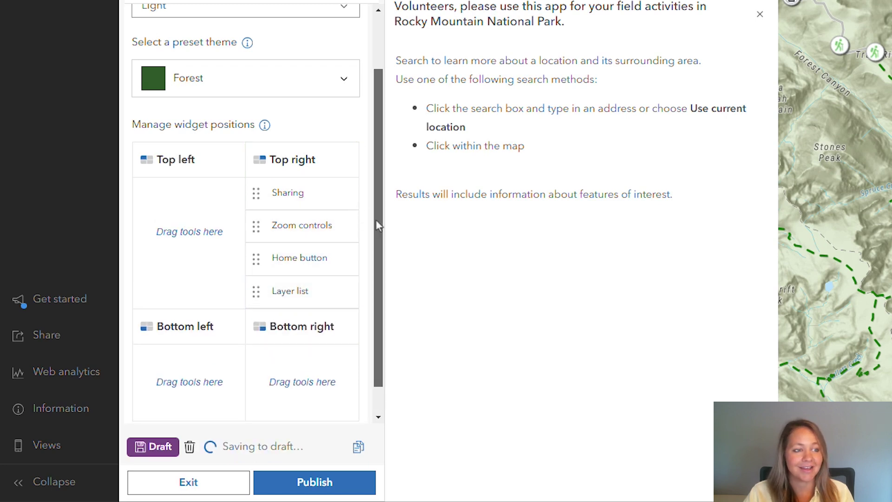
{"action": "left_click_drag", "start_coordinate": [378, 226], "coordinate": [378, 173]}
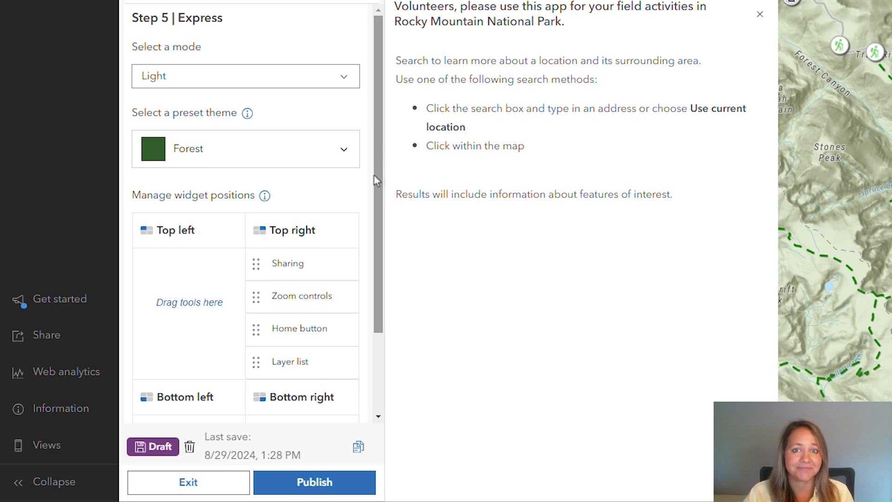
Step: Publish the app, confirm, and launch it in its own tab
{"action": "left_click", "coordinate": [327, 483]}
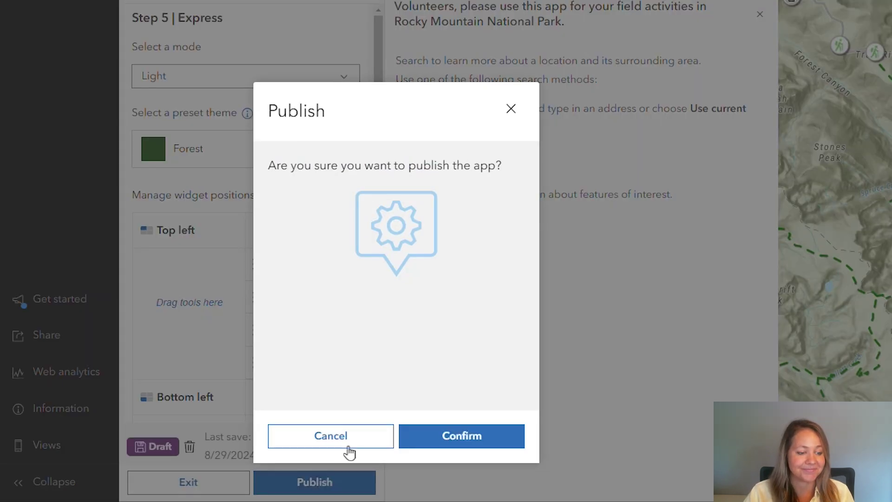
{"action": "left_click", "coordinate": [445, 439]}
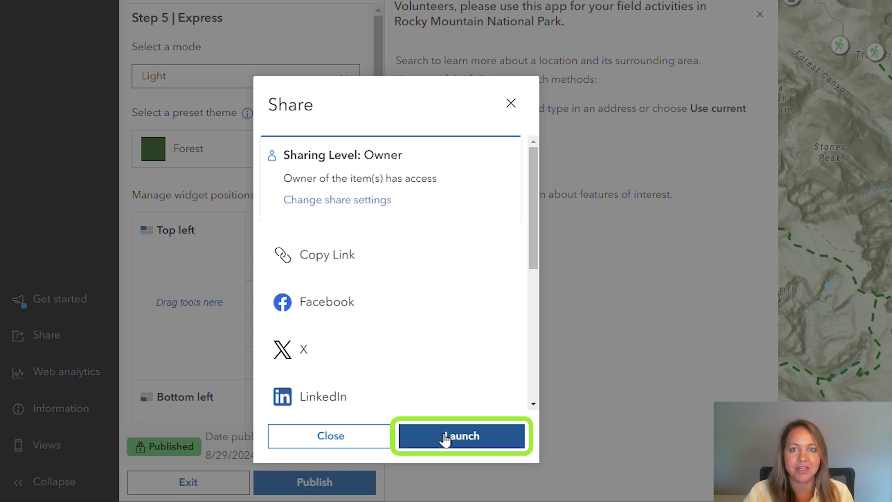
{"action": "left_click", "coordinate": [445, 438]}
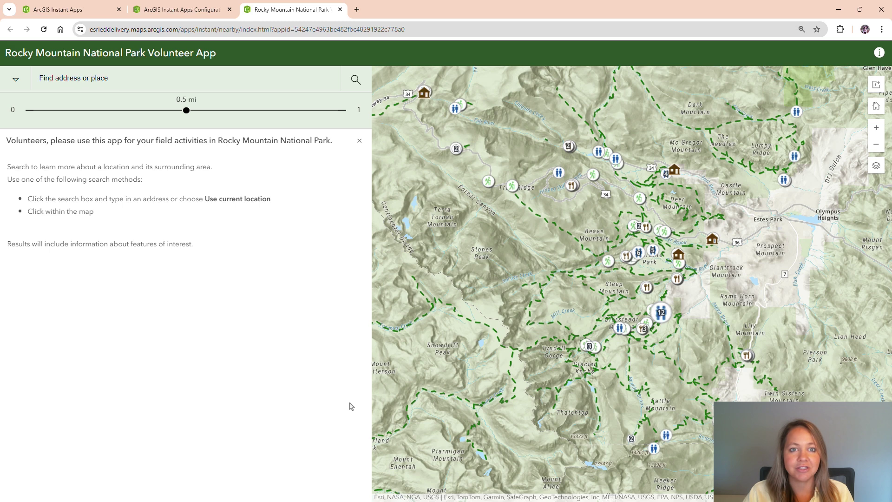
Step: Search for 'Lily Lake' and collapse the Picnic Areas results
{"action": "left_click", "coordinate": [285, 81]}
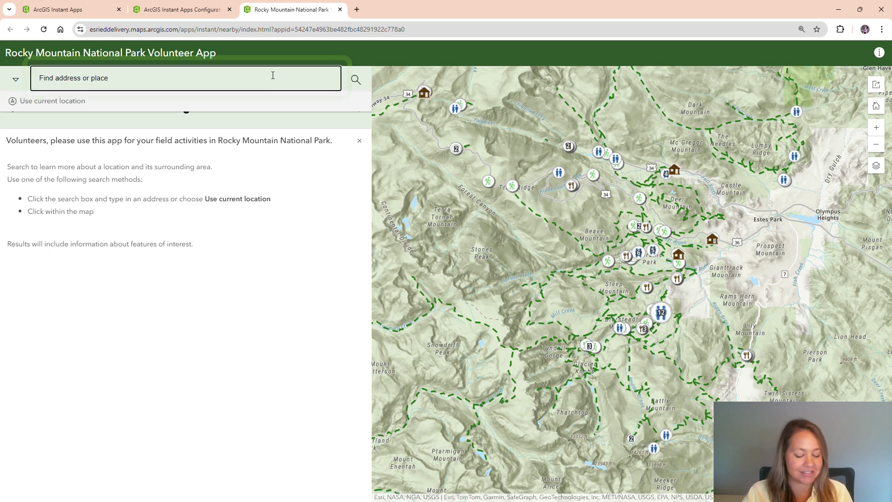
{"action": "type", "text": "Lily Lake"}
{"action": "key", "text": "Return"}
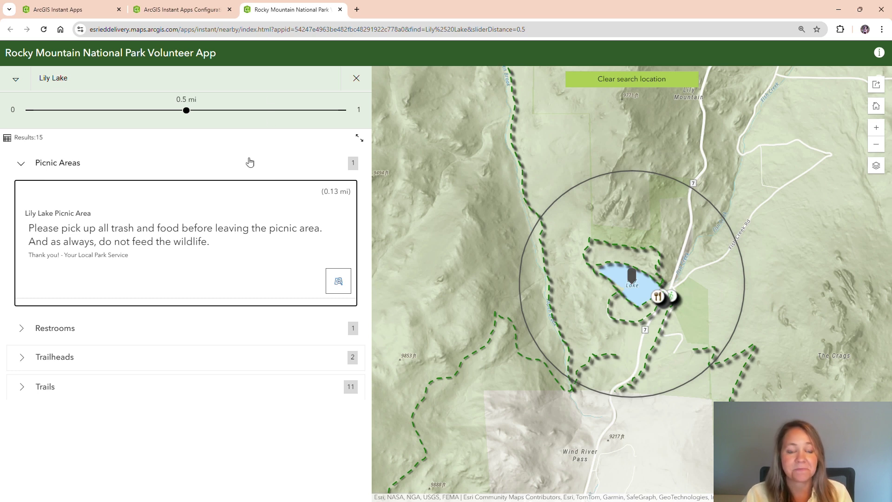
{"action": "left_click", "coordinate": [22, 164]}
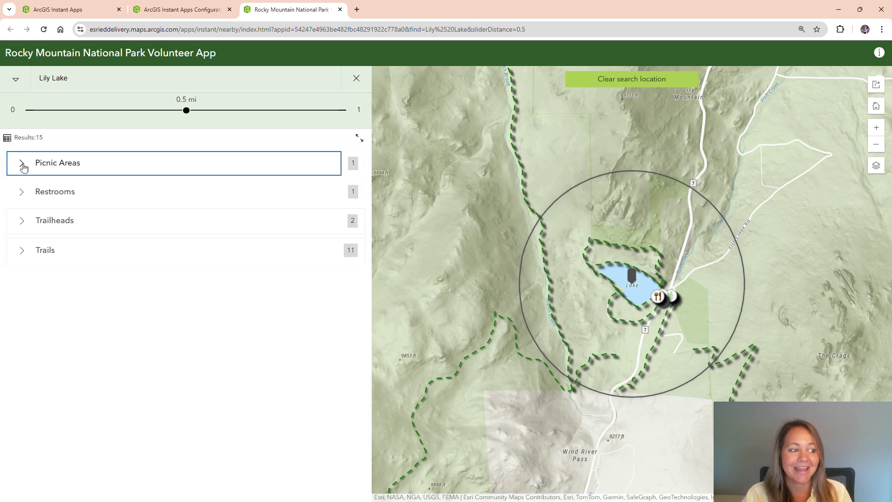
Step: Expand Trailheads and show the Lily Lake and Visitor Center trailheads' details on the map
{"action": "left_click", "coordinate": [21, 221]}
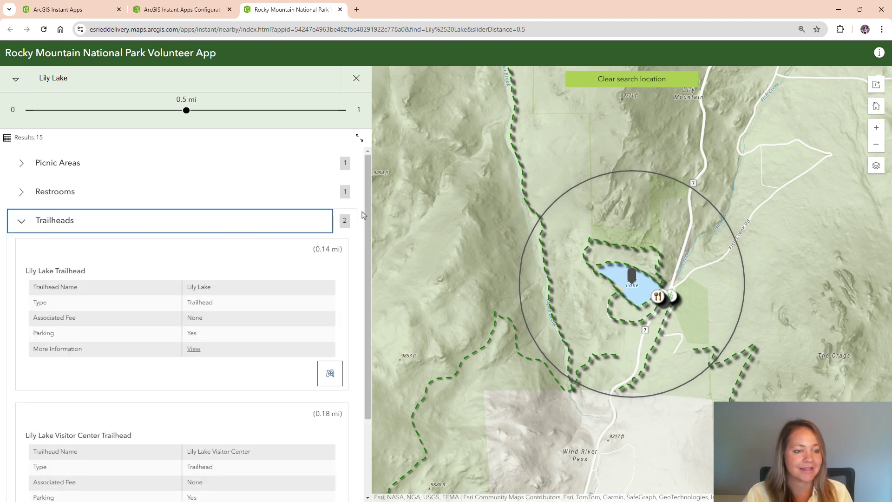
{"action": "left_click_drag", "start_coordinate": [366, 215], "coordinate": [368, 266]}
{"action": "left_click", "coordinate": [282, 352]}
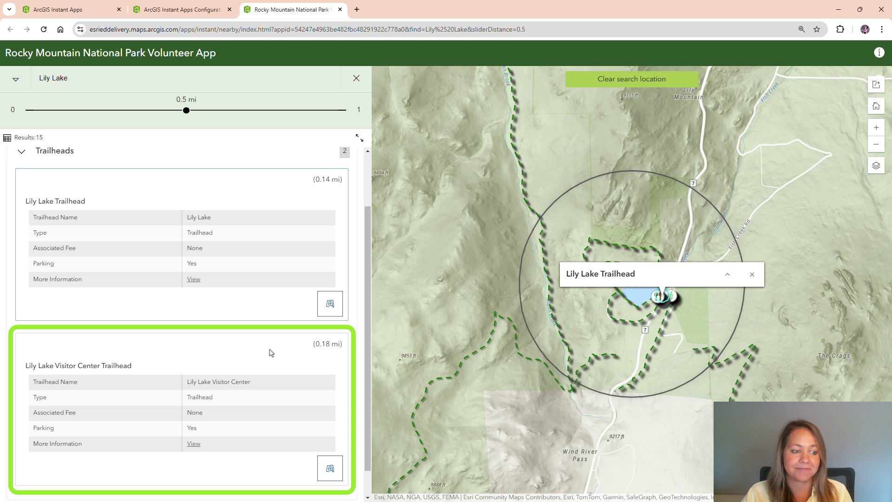
{"action": "left_click", "coordinate": [276, 366]}
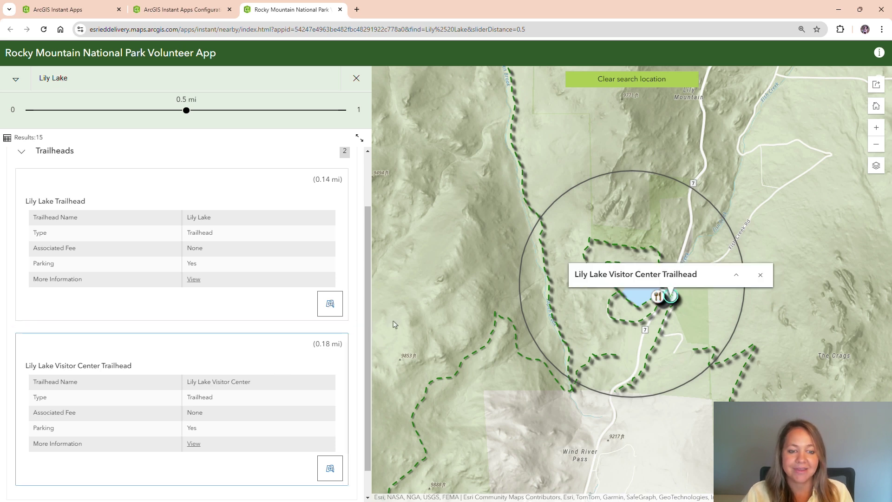
{"action": "left_click", "coordinate": [736, 275]}
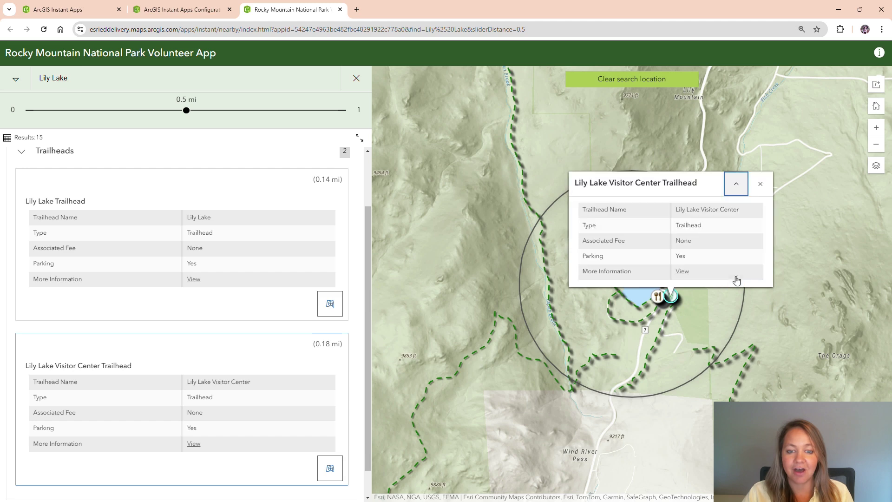